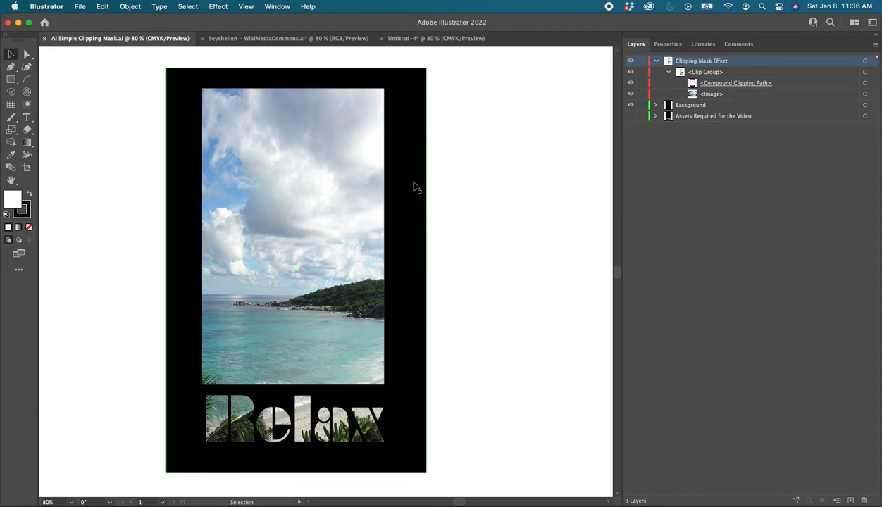
In the Untitled-4 document, draw a portrait rectangle about 351 by 510 px and set its fill to None
{"action": "left_click", "coordinate": [433, 38]}
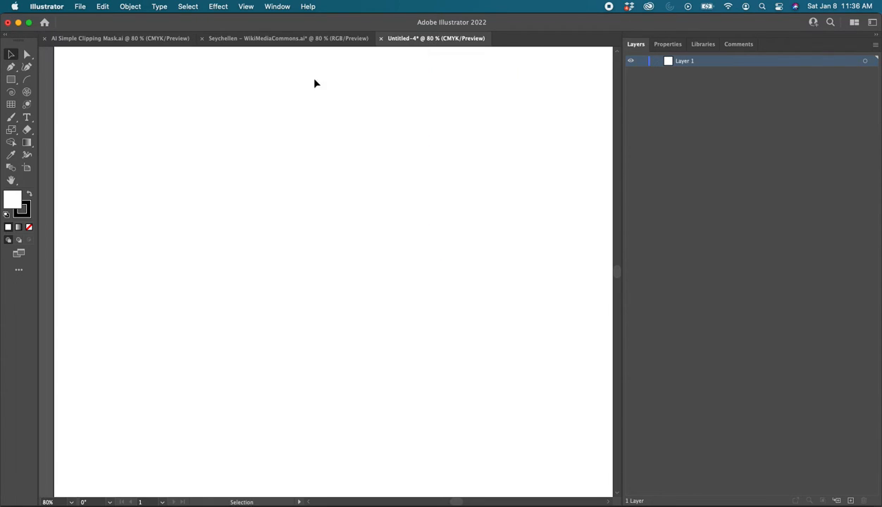
{"action": "left_click", "coordinate": [10, 80]}
{"action": "mouse_move", "coordinate": [245, 86]}
{"action": "left_mouse_down"}
{"action": "mouse_move", "coordinate": [322, 190]}
{"action": "mouse_move", "coordinate": [400, 335]}
{"action": "mouse_move", "coordinate": [430, 353]}
{"action": "left_mouse_up"}
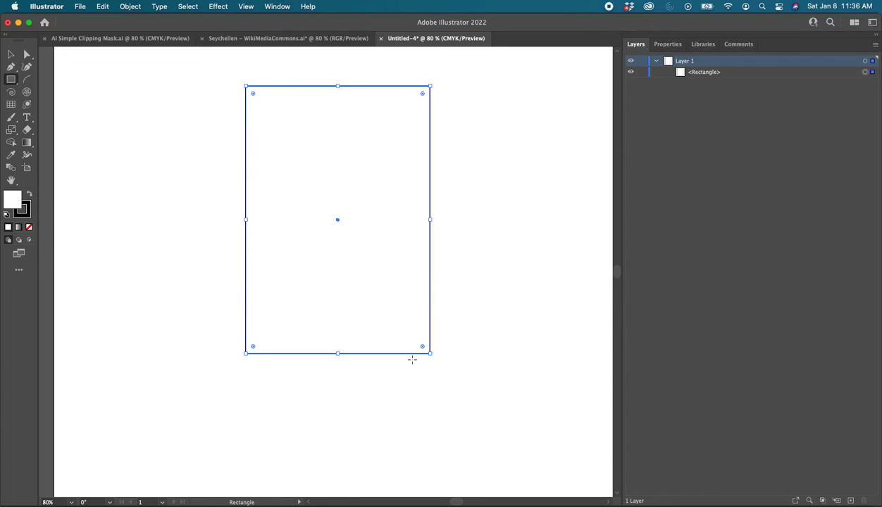
{"action": "left_click", "coordinate": [659, 44]}
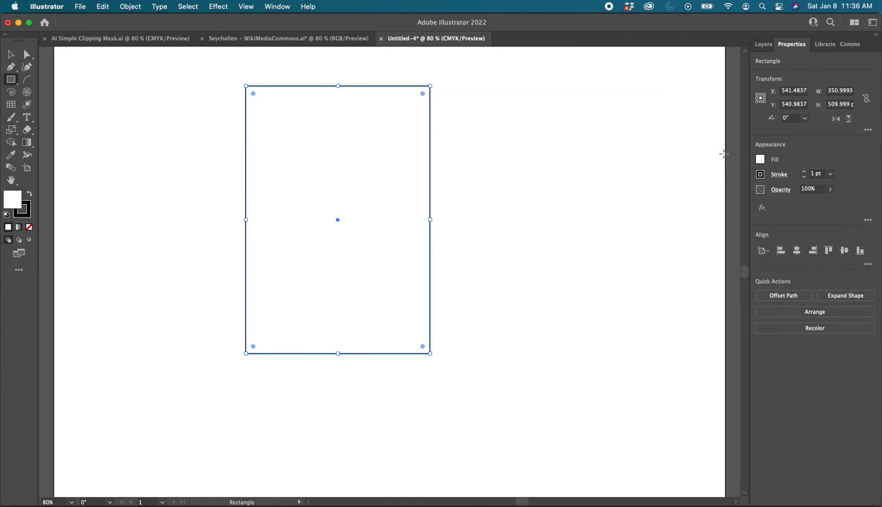
{"action": "left_click", "coordinate": [759, 162]}
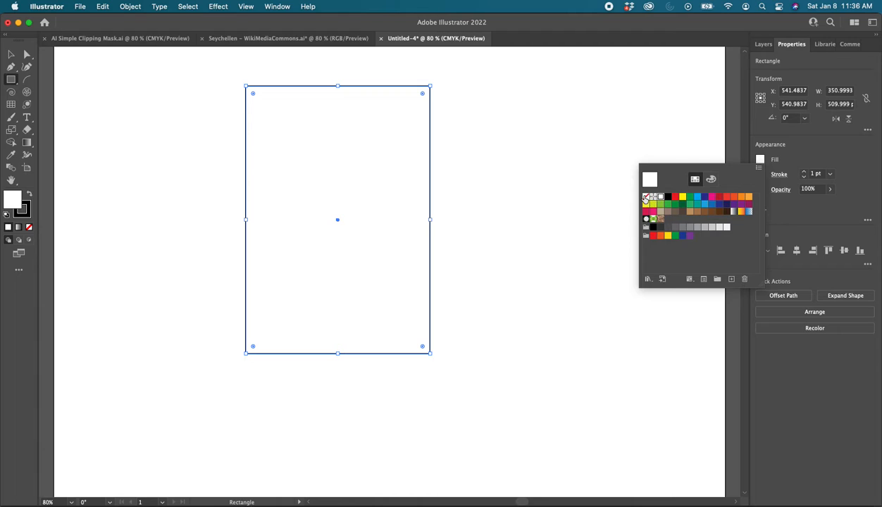
{"action": "left_click", "coordinate": [646, 197]}
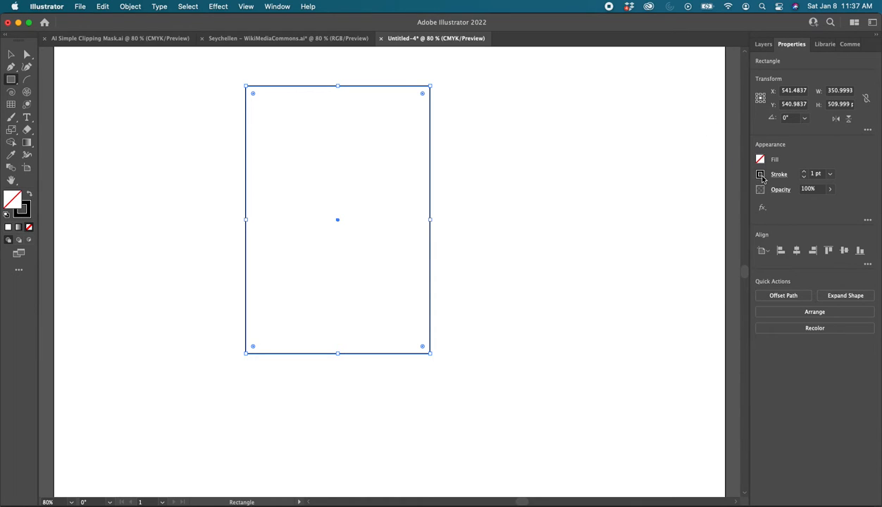
Add the point text "Relax" at the lower edge of the rectangle
{"action": "left_click", "coordinate": [27, 118]}
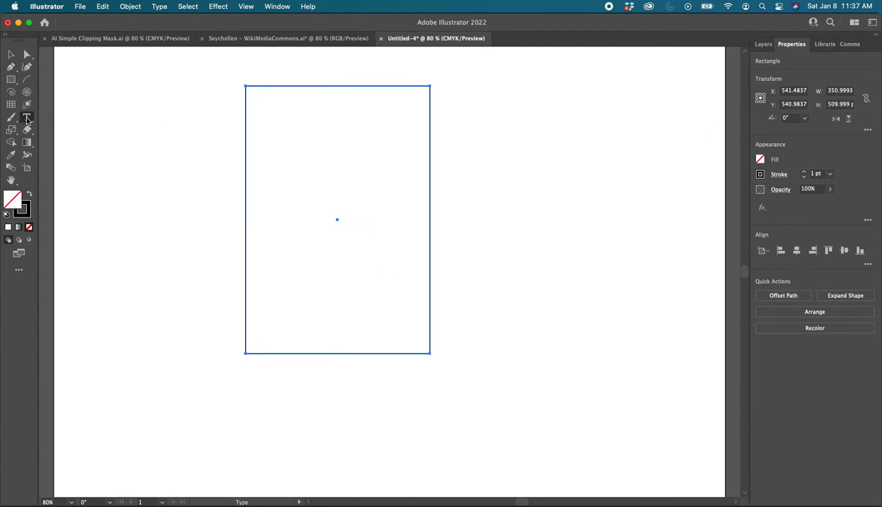
{"action": "left_click", "coordinate": [246, 384]}
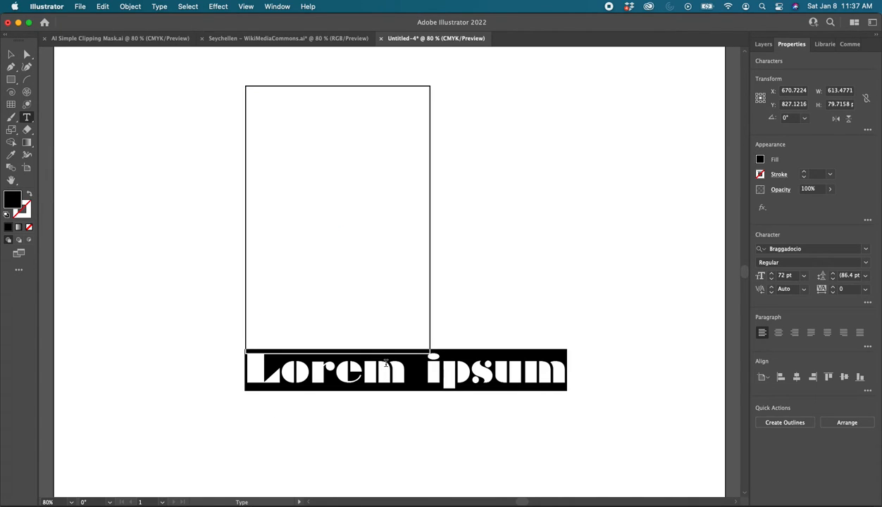
{"action": "type", "text": "Rel"}
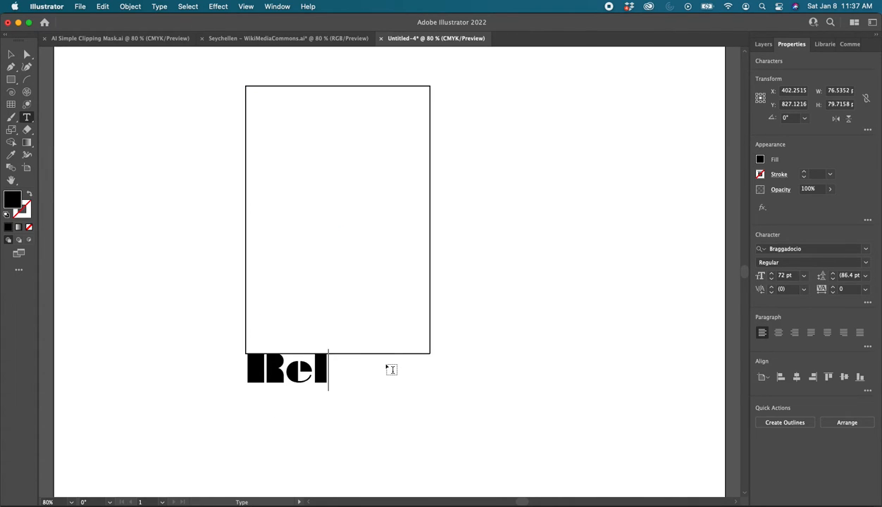
{"action": "type", "text": "ax"}
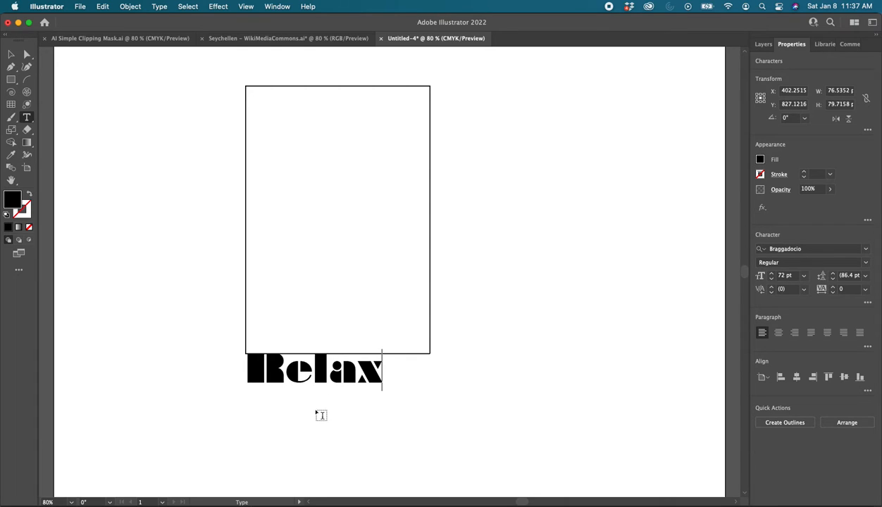
Move the Relax text below the rectangle and stretch it to the rectangle's width, about 351 px wide and 109 px high
{"action": "left_click", "coordinate": [11, 54]}
{"action": "left_click_drag", "start_coordinate": [314, 373], "coordinate": [315, 394]}
{"action": "left_click_drag", "start_coordinate": [384, 390], "coordinate": [432, 390]}
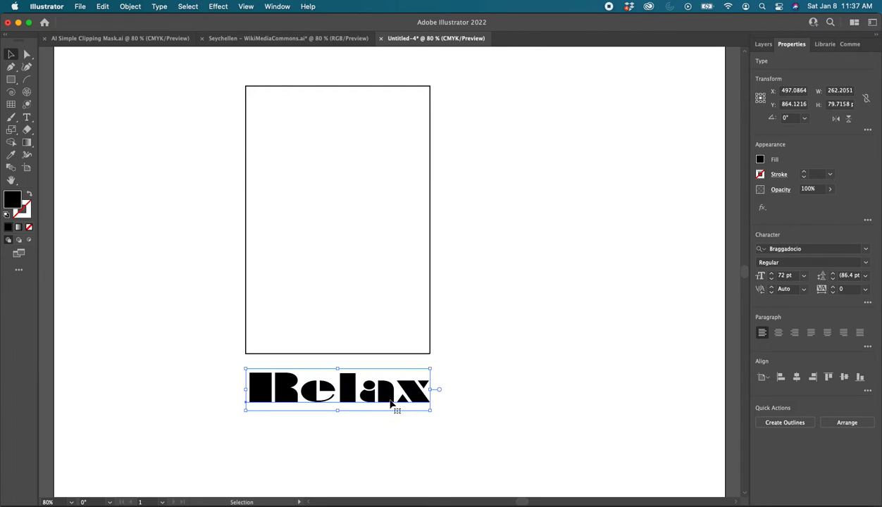
{"action": "left_click_drag", "start_coordinate": [339, 411], "coordinate": [338, 425]}
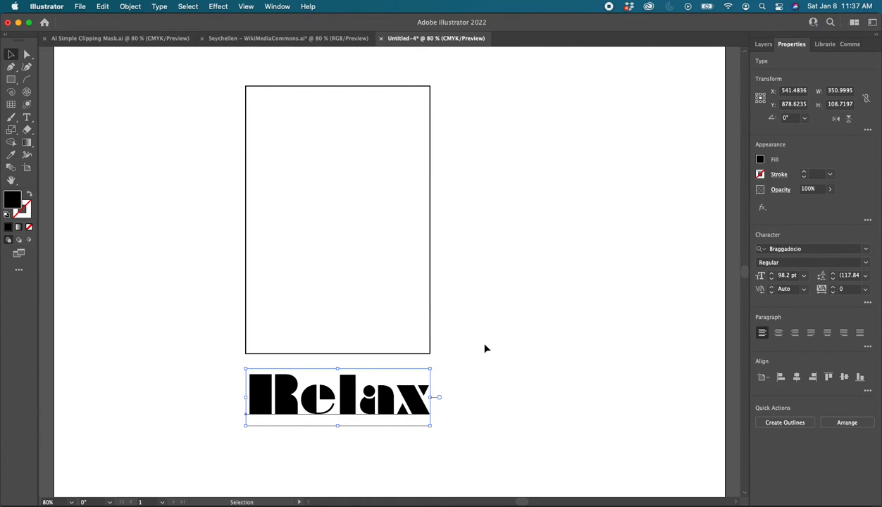
{"action": "left_click", "coordinate": [466, 344]}
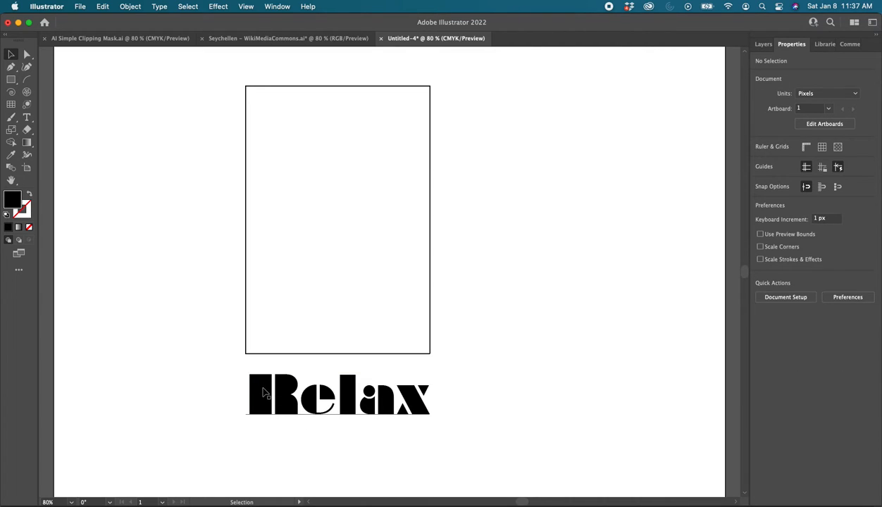
Expand the Relax text into shapes with the Object and Fill options enabled
{"action": "left_click_drag", "start_coordinate": [262, 392], "coordinate": [261, 393]}
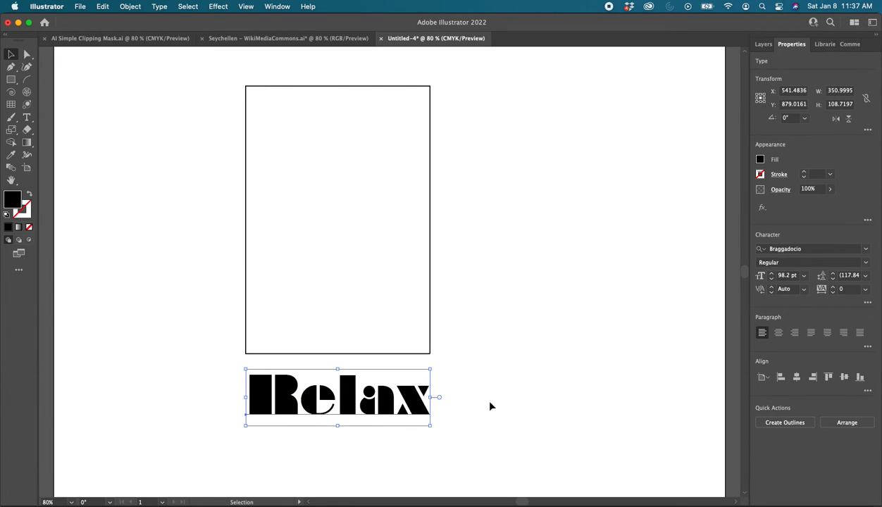
{"action": "left_click", "coordinate": [131, 7]}
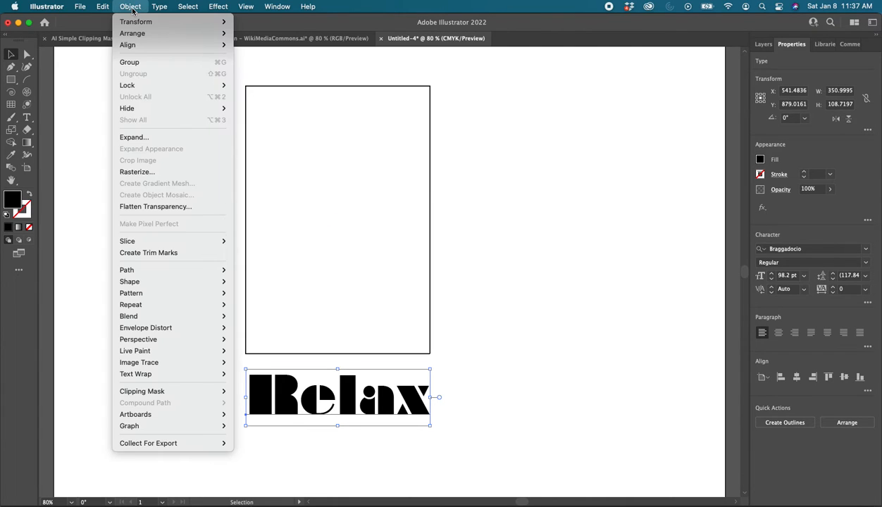
{"action": "left_click", "coordinate": [155, 143]}
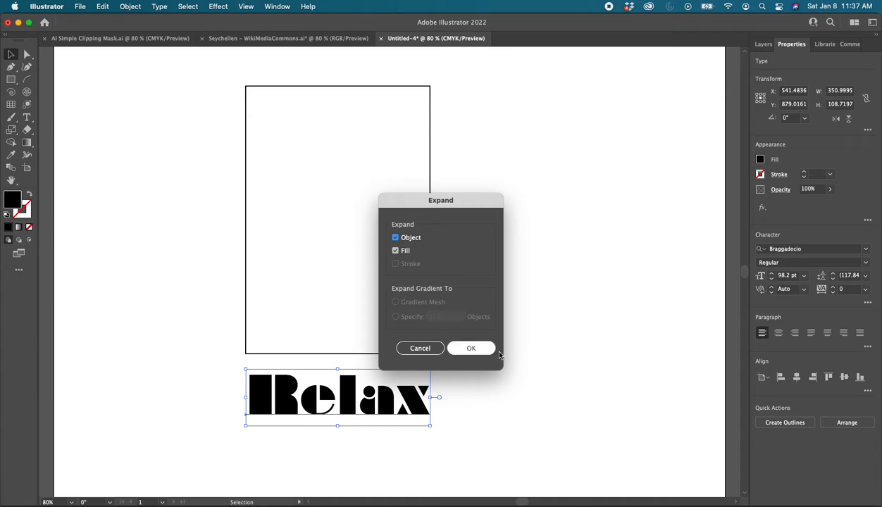
{"action": "left_click", "coordinate": [471, 348]}
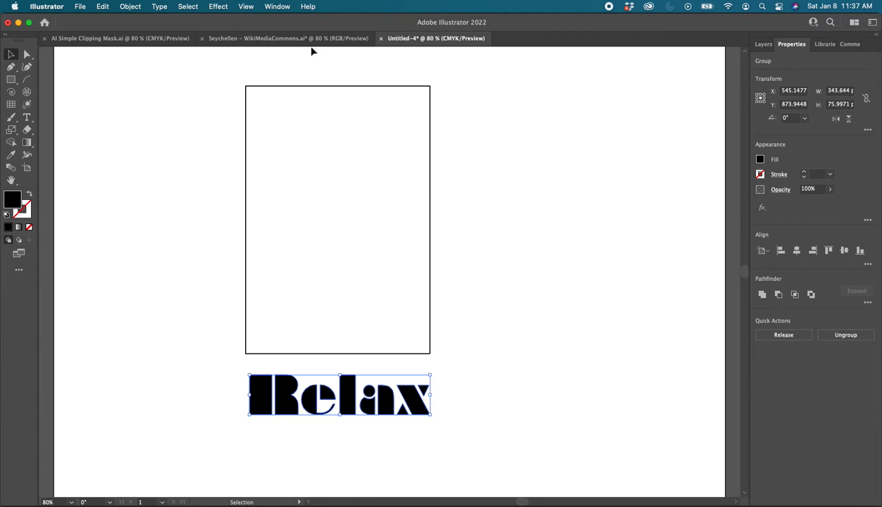
Copy the beach photo from the Seychellen – WikiMediaCommons.ai document and paste it into Untitled-4
{"action": "left_click", "coordinate": [291, 39]}
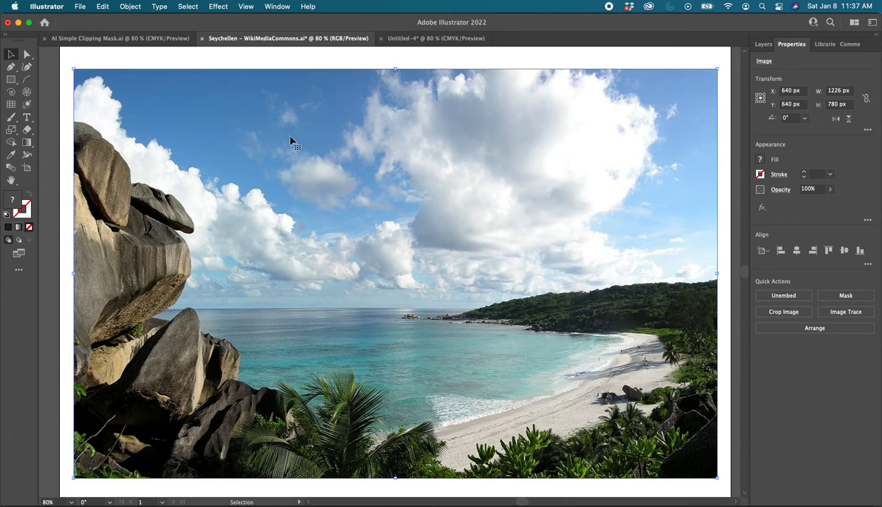
{"action": "key", "text": "a"}
{"action": "left_click", "coordinate": [423, 38]}
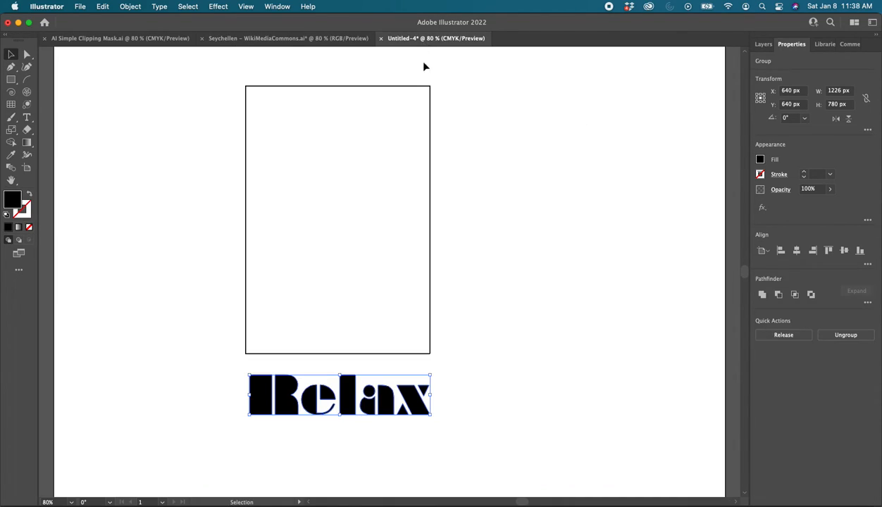
{"action": "left_click", "coordinate": [530, 358]}
{"action": "key", "text": "super+v"}
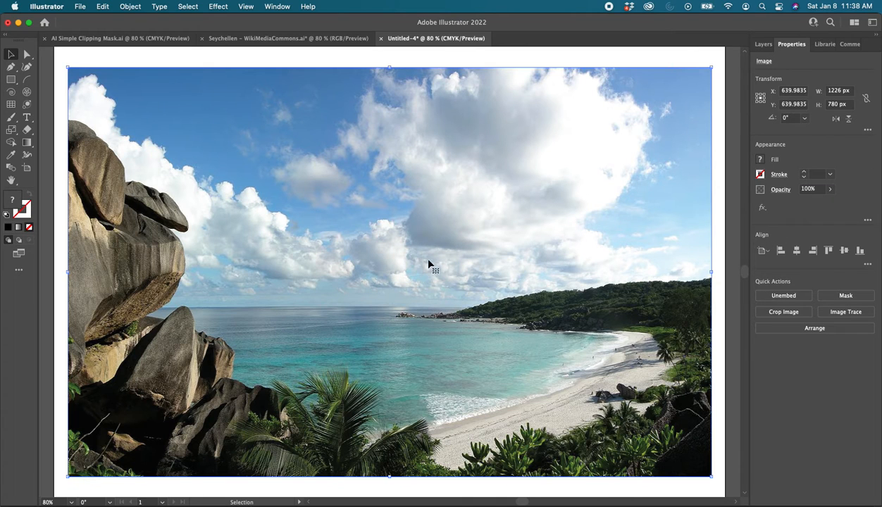
Send the pasted beach photo to the back, behind the rectangle and the Relax lettering
{"action": "left_click", "coordinate": [141, 7]}
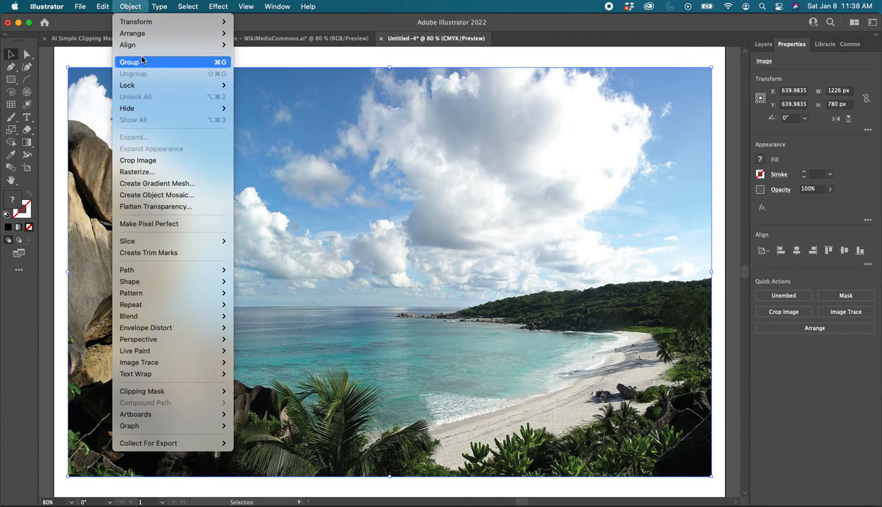
{"action": "mouse_move", "coordinate": [154, 38]}
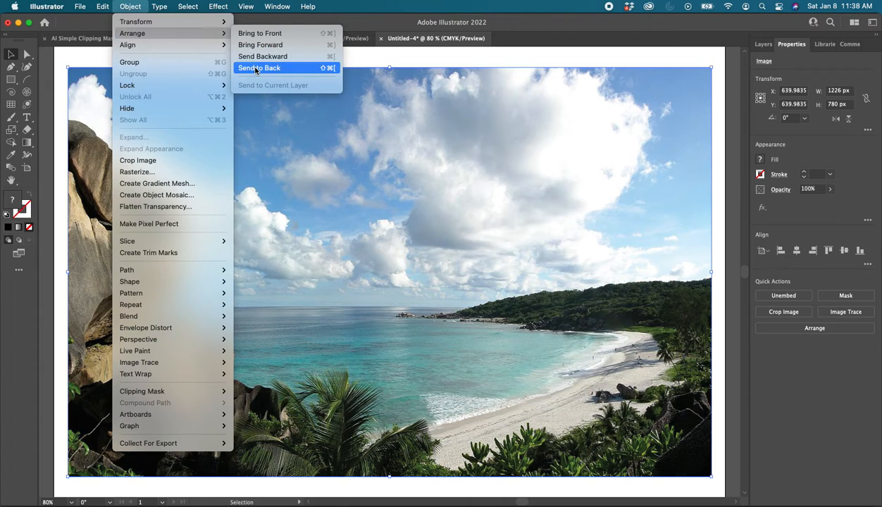
{"action": "left_click", "coordinate": [303, 67]}
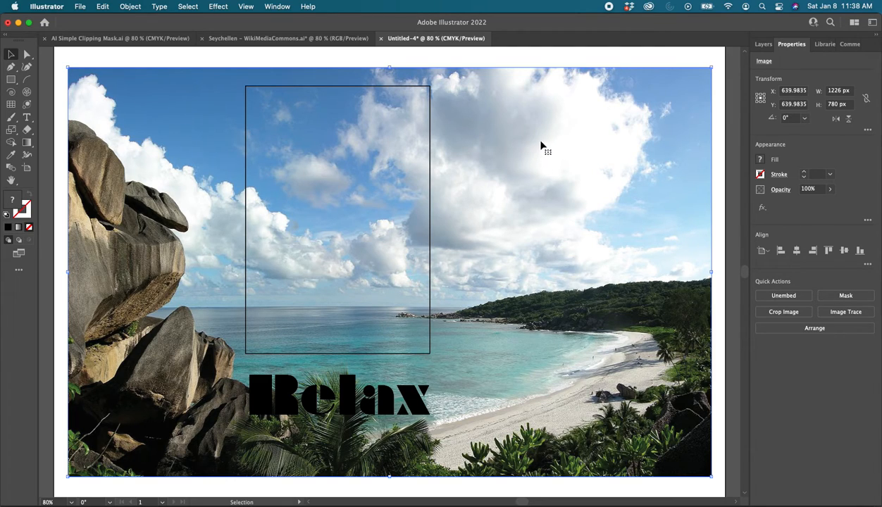
{"action": "left_click", "coordinate": [478, 62]}
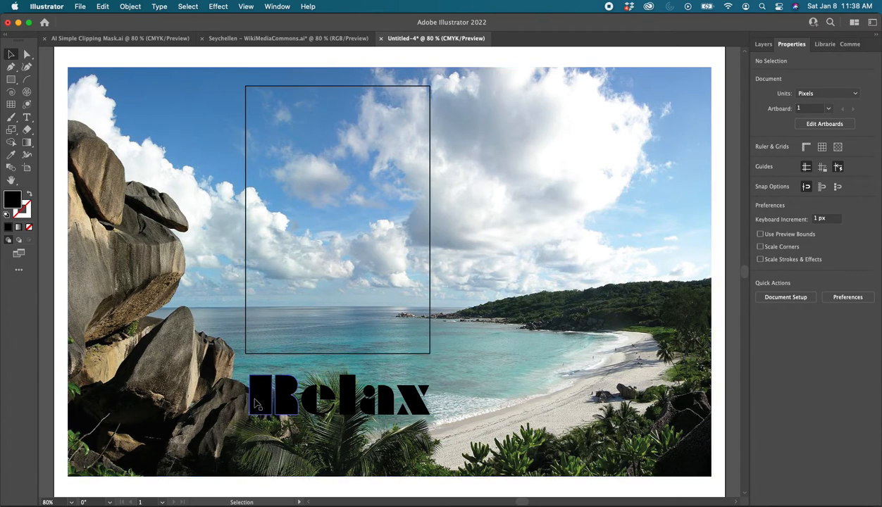
Combine the rectangle and the Relax lettering into one compound path
{"action": "left_click", "coordinate": [246, 220]}
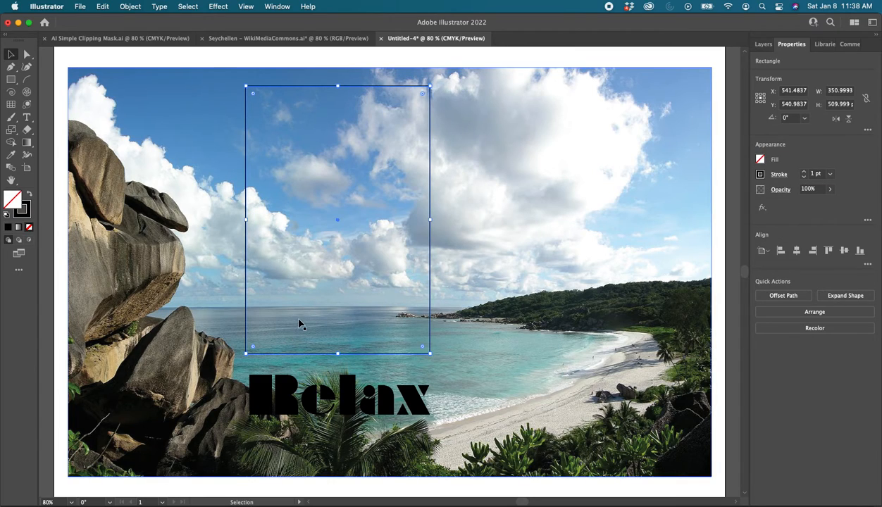
{"action": "left_click", "coordinate": [256, 397], "text": "shift"}
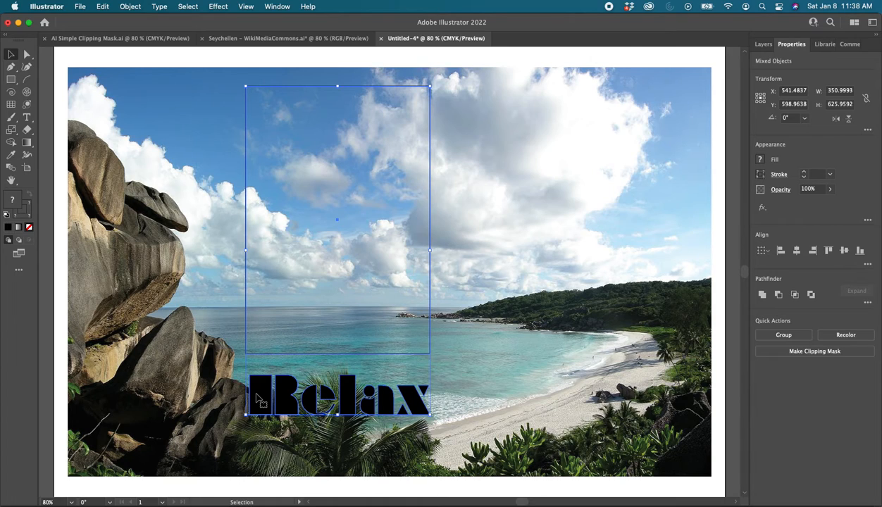
{"action": "left_click", "coordinate": [131, 6]}
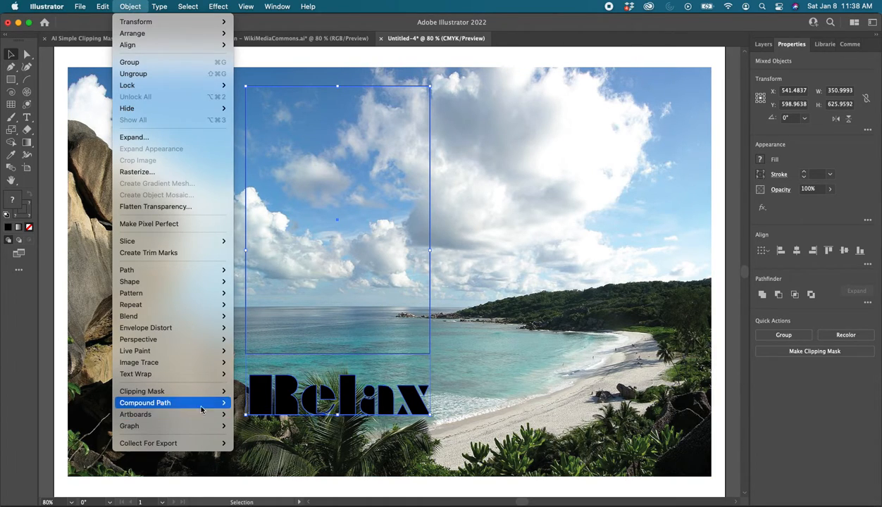
{"action": "mouse_move", "coordinate": [201, 402]}
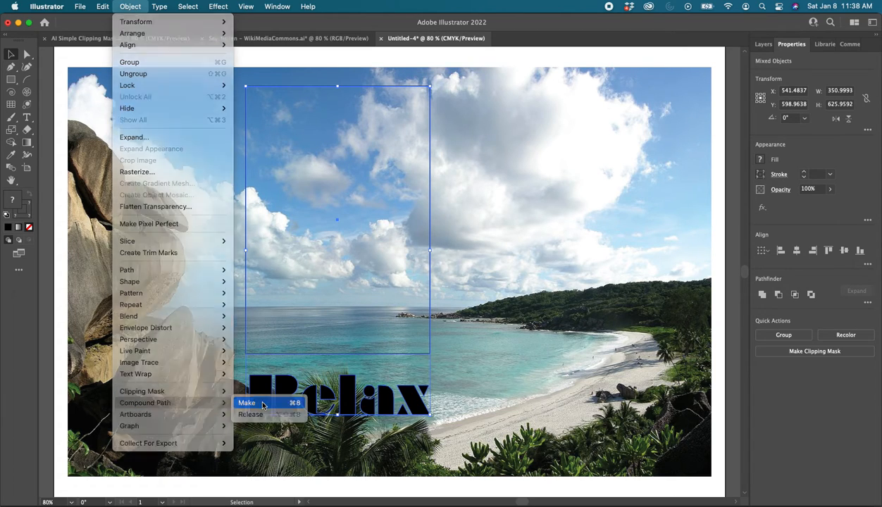
{"action": "left_click", "coordinate": [263, 403]}
{"action": "left_click", "coordinate": [511, 322]}
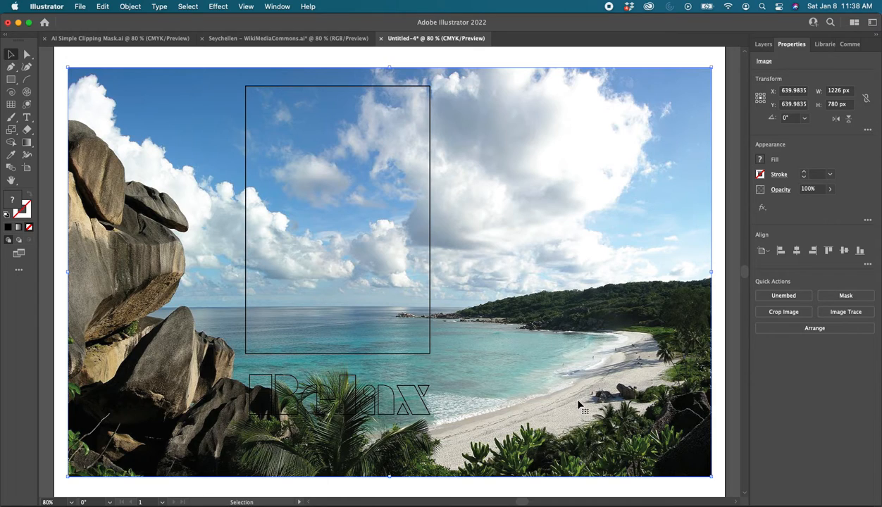
Make a clipping mask from the compound path and the beach photo, and move the clipped artwork about 77 px right and 7 px up
{"action": "left_click", "coordinate": [247, 277]}
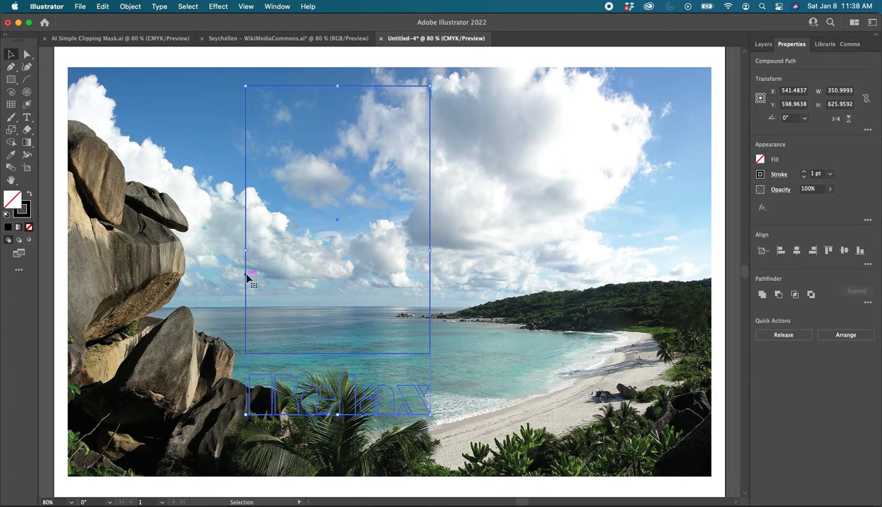
{"action": "left_click", "coordinate": [590, 367], "text": "shift"}
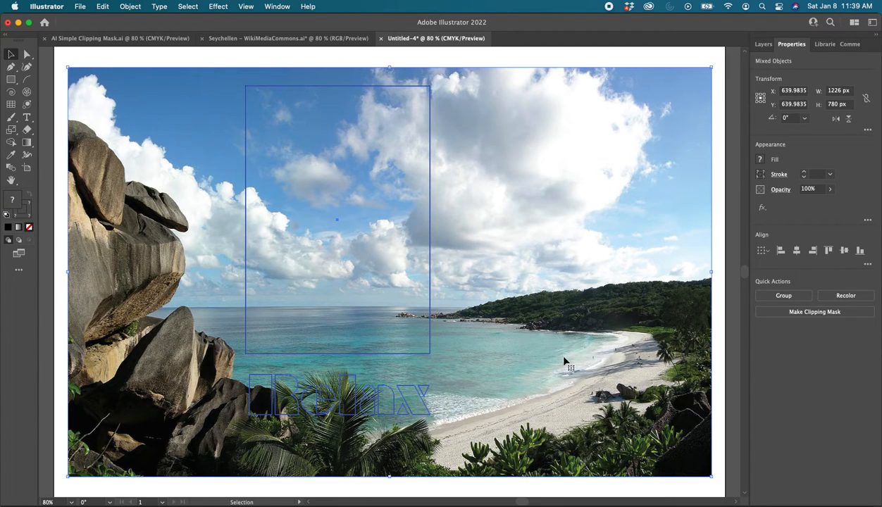
{"action": "right_click", "coordinate": [563, 358]}
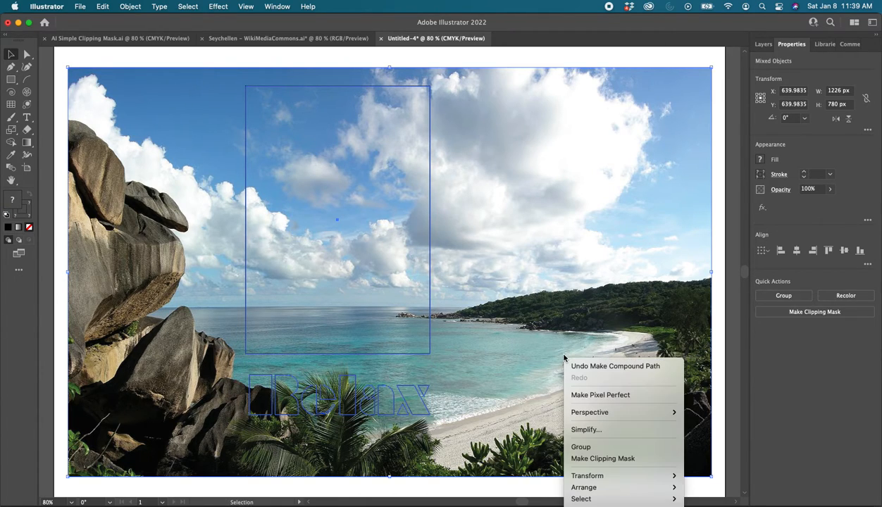
{"action": "left_click", "coordinate": [601, 461]}
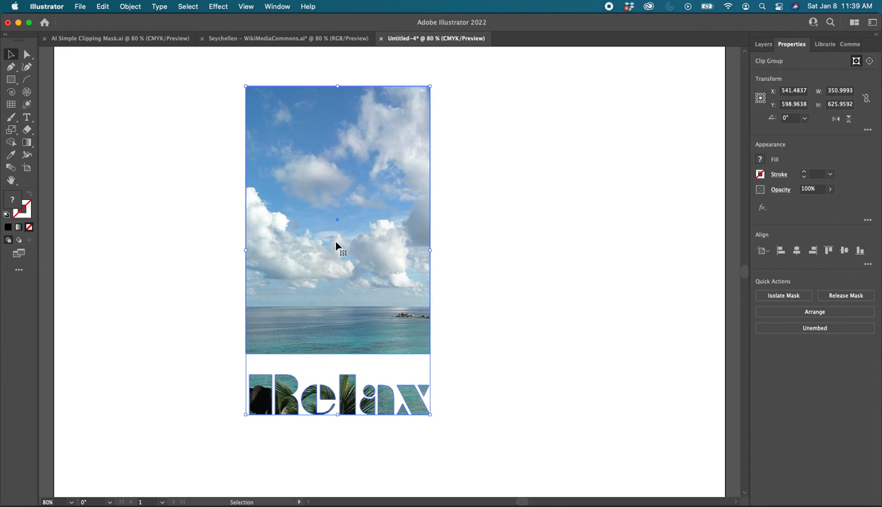
{"action": "left_click_drag", "start_coordinate": [334, 248], "coordinate": [374, 245]}
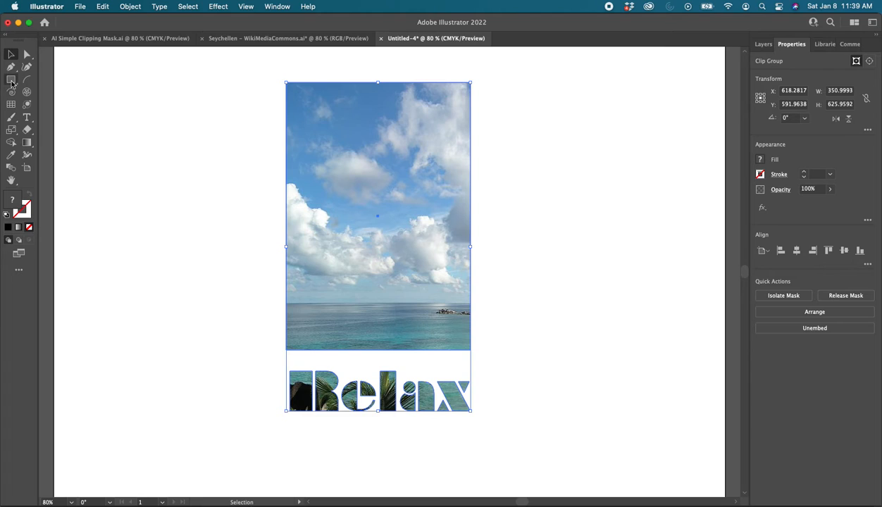
Draw a background rectangle about 487 by 754 px around the clipped photo and lettering
{"action": "left_click", "coordinate": [12, 80]}
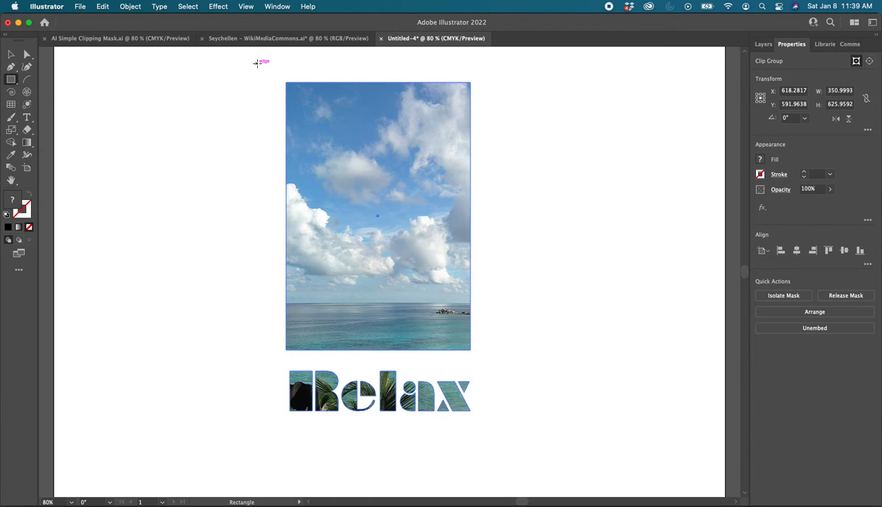
{"action": "left_click_drag", "start_coordinate": [247, 62], "coordinate": [504, 457]}
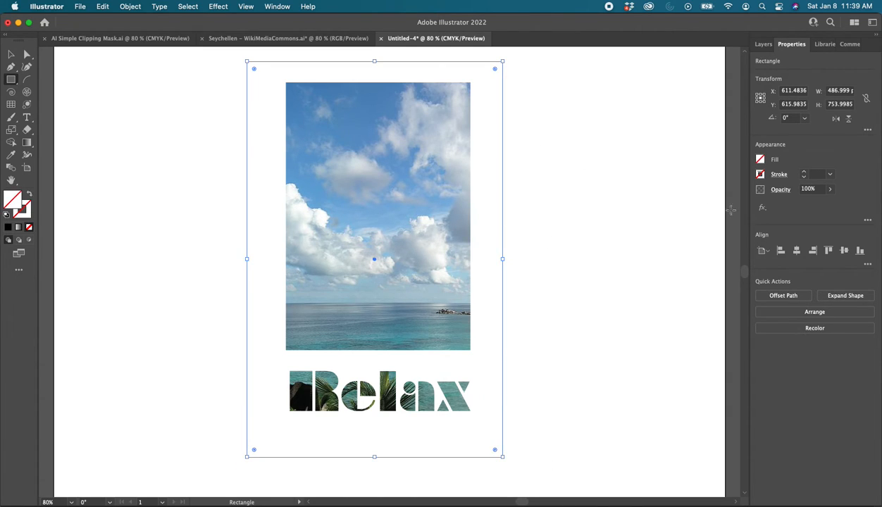
Fill the background rectangle with black and send it to the back, behind the clipped photo and Relax lettering
{"action": "left_click", "coordinate": [759, 159]}
{"action": "left_click", "coordinate": [668, 200]}
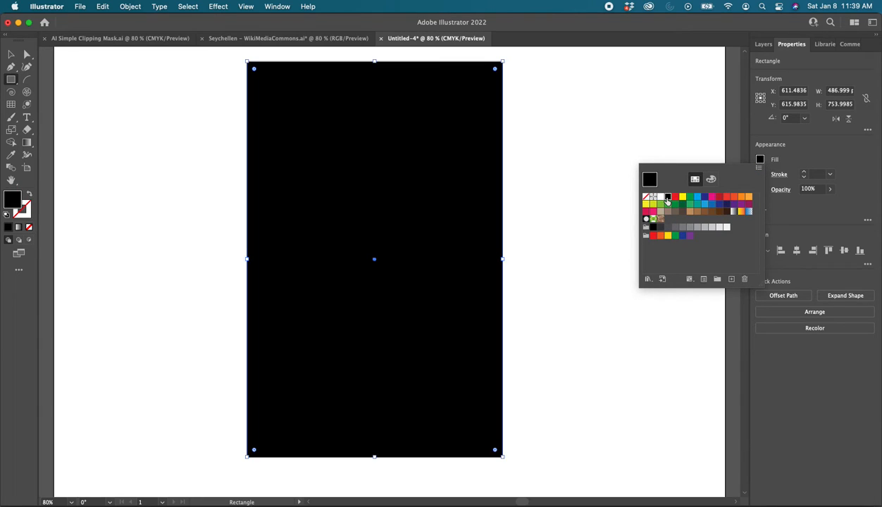
{"action": "left_click", "coordinate": [130, 6]}
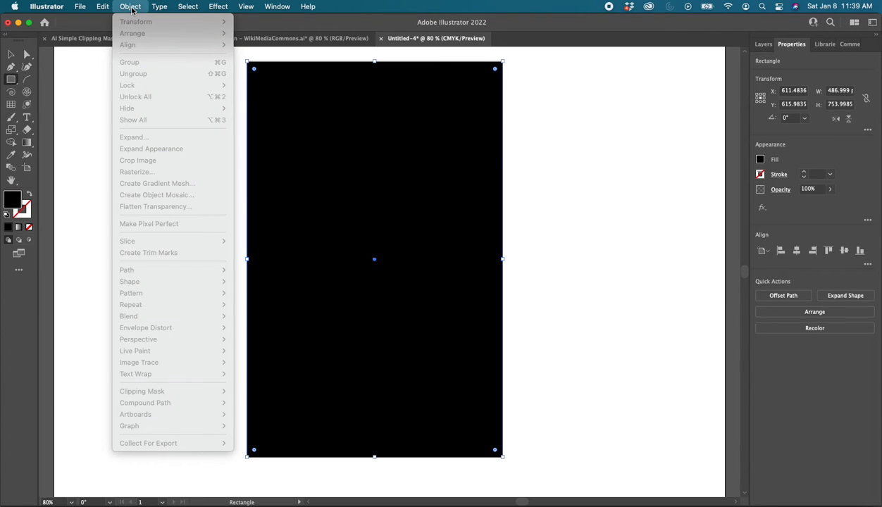
{"action": "left_click", "coordinate": [669, 250]}
{"action": "left_click", "coordinate": [139, 9]}
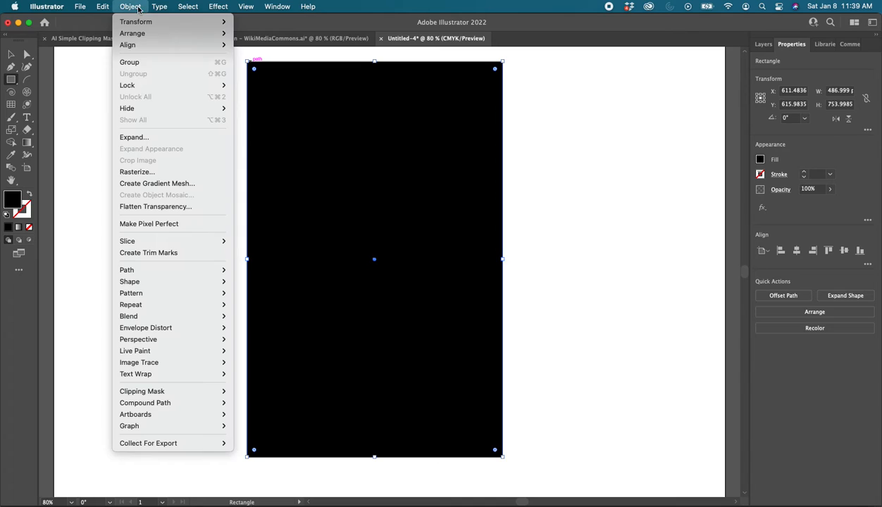
{"action": "mouse_move", "coordinate": [204, 33]}
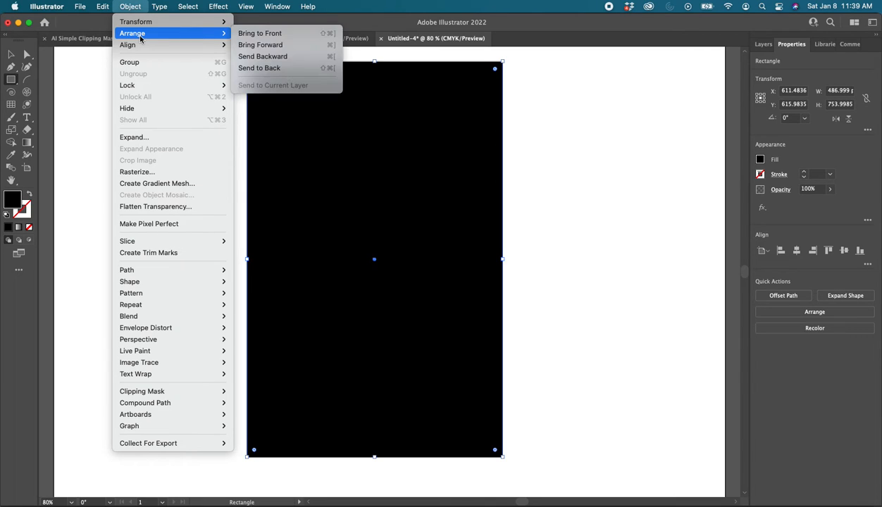
{"action": "left_click", "coordinate": [271, 69]}
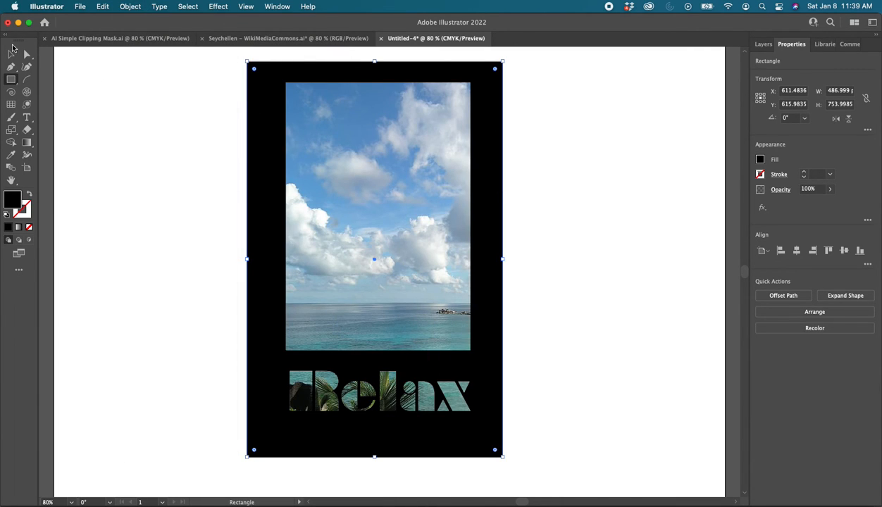
Select only the beach photo inside the clipping mask and move it about 130 px left and 7 px up within the mask
{"action": "left_click", "coordinate": [28, 56]}
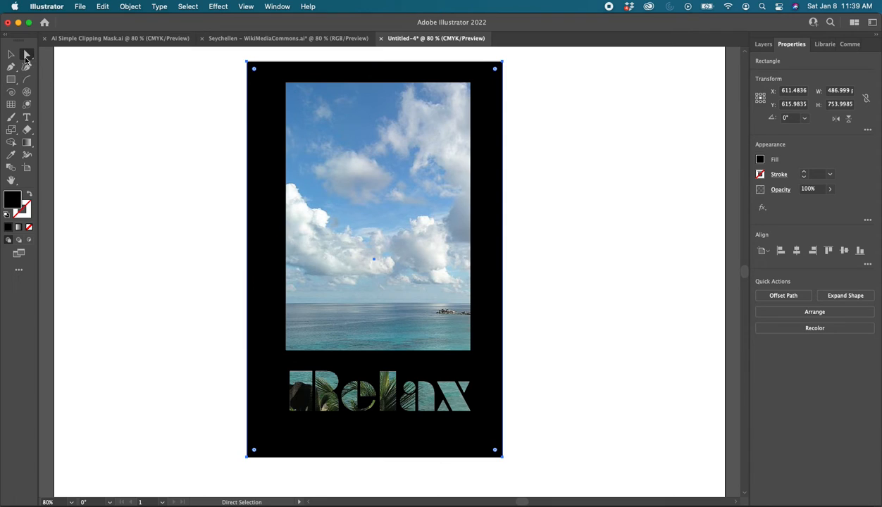
{"action": "left_click", "coordinate": [361, 226]}
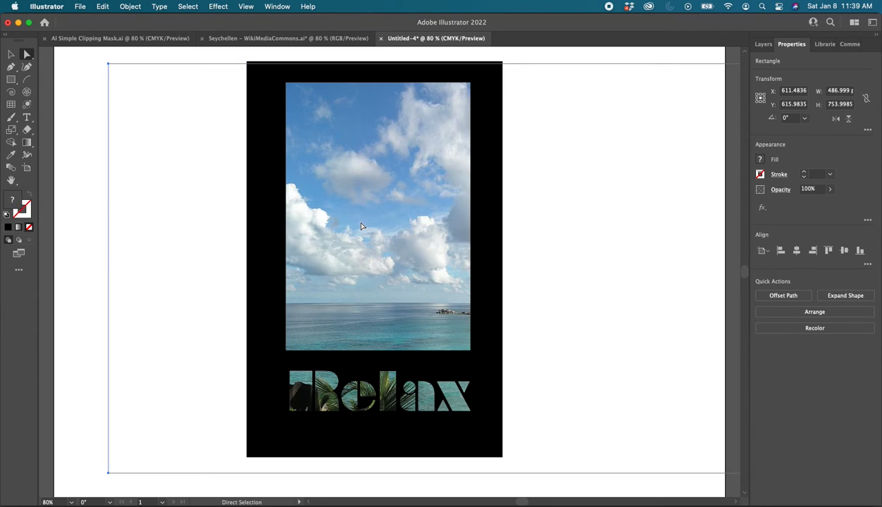
{"action": "left_click_drag", "start_coordinate": [372, 289], "coordinate": [309, 285]}
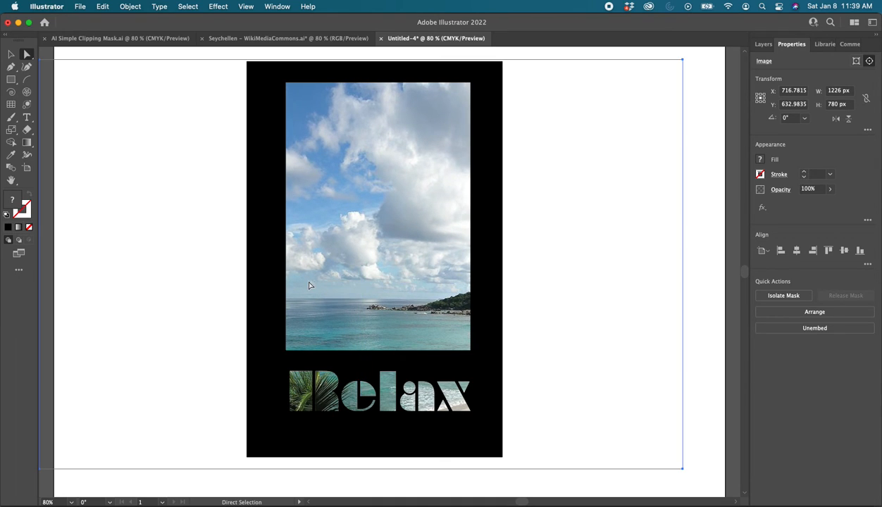